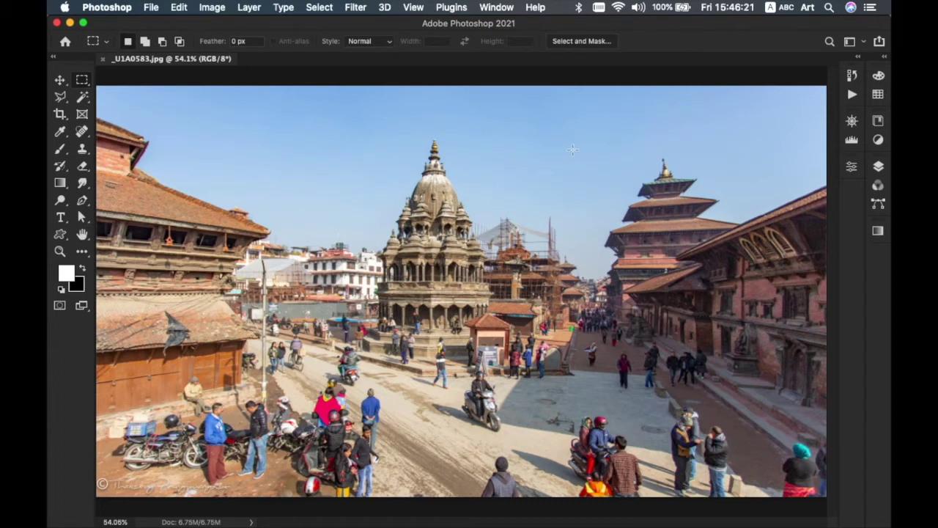
# Open the Edit menu on the temple square photo to reach Sky Replacement
pyautogui.click(180, 7)
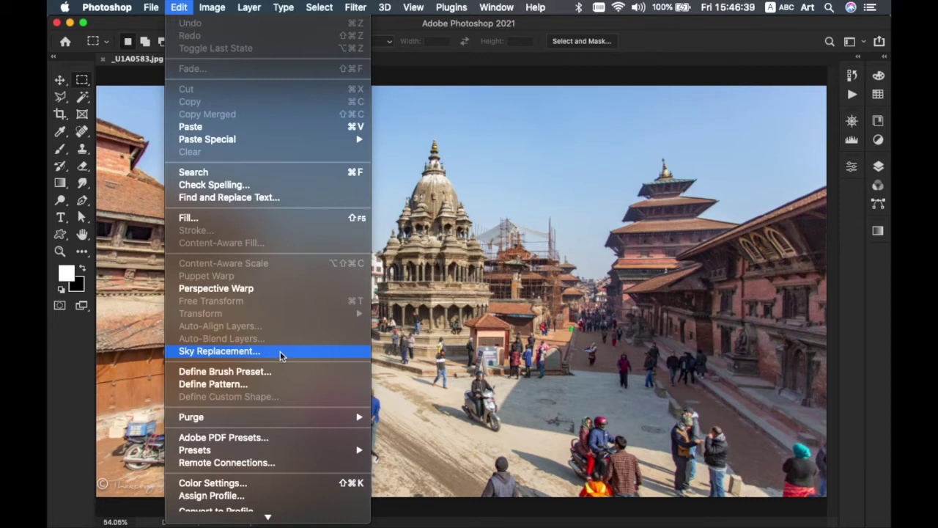
# Launch Edit > Sky Replacement and move its dialog up near the top of the screen
pyautogui.click(279, 355)
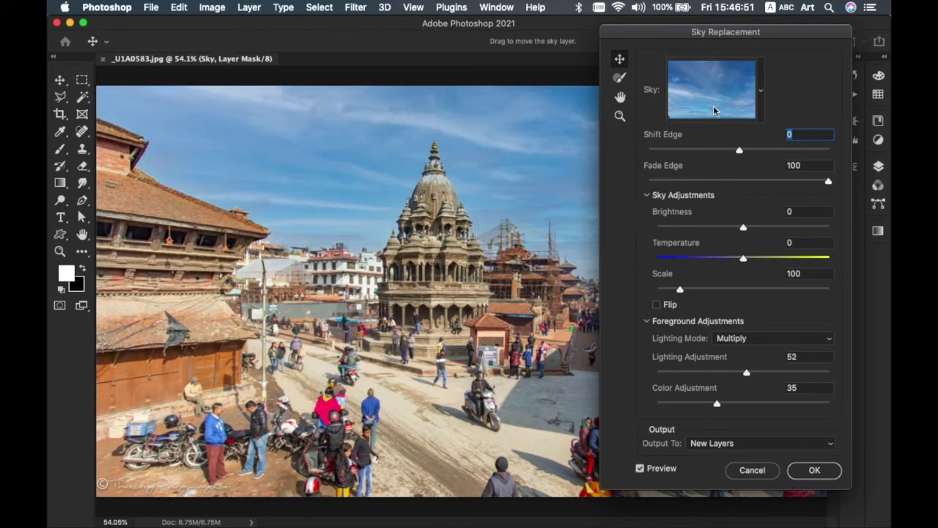
pyautogui.moveTo(674, 37); pyautogui.dragTo(576, 366)
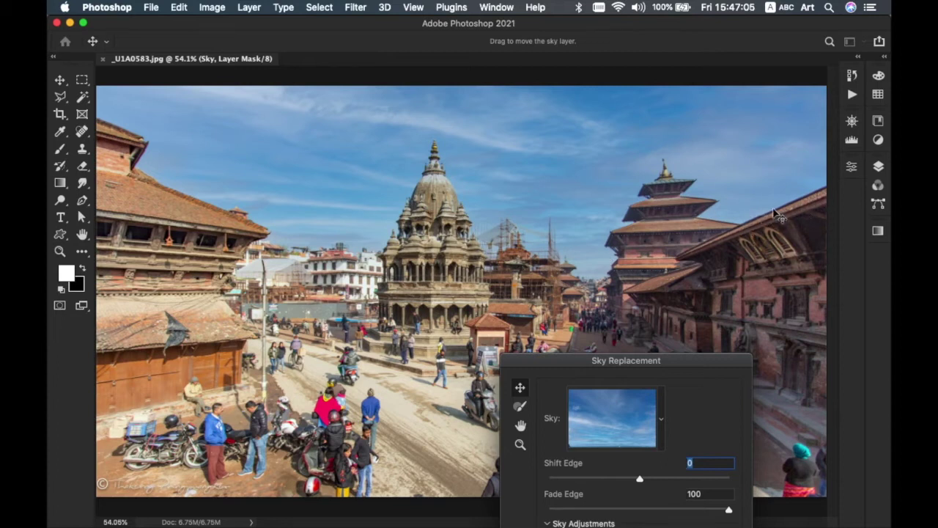
pyautogui.moveTo(658, 360); pyautogui.dragTo(763, 49)
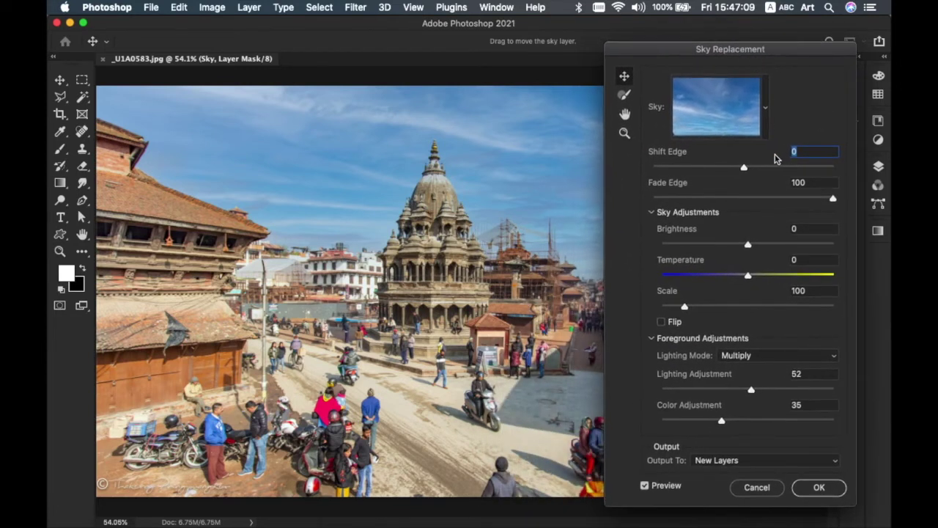
pyautogui.moveTo(786, 51)
pyautogui.mouseDown()
pyautogui.moveTo(810, 41)
pyautogui.moveTo(787, 39)
pyautogui.mouseUp()
# Preview the clear blue, scattered-cloud and large-white-cloud Blue Skies presets
pyautogui.click(770, 99)
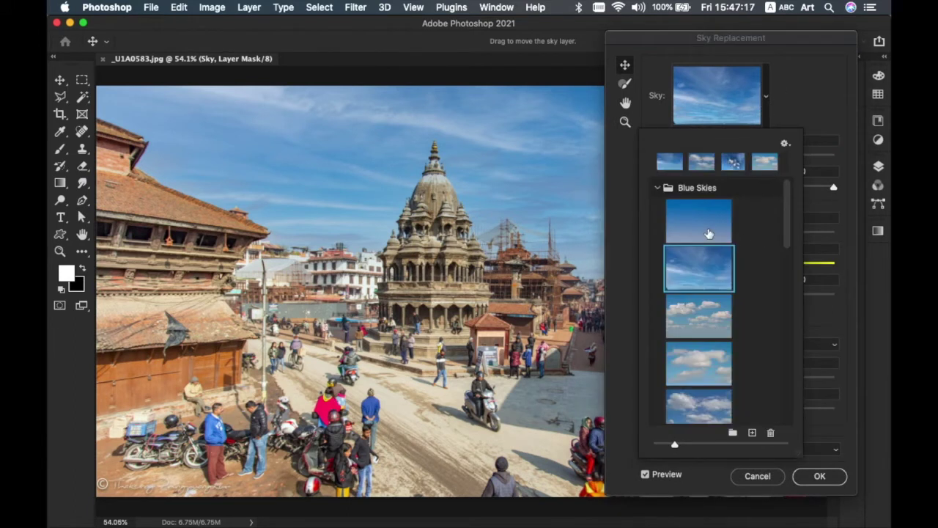
pyautogui.click(708, 230)
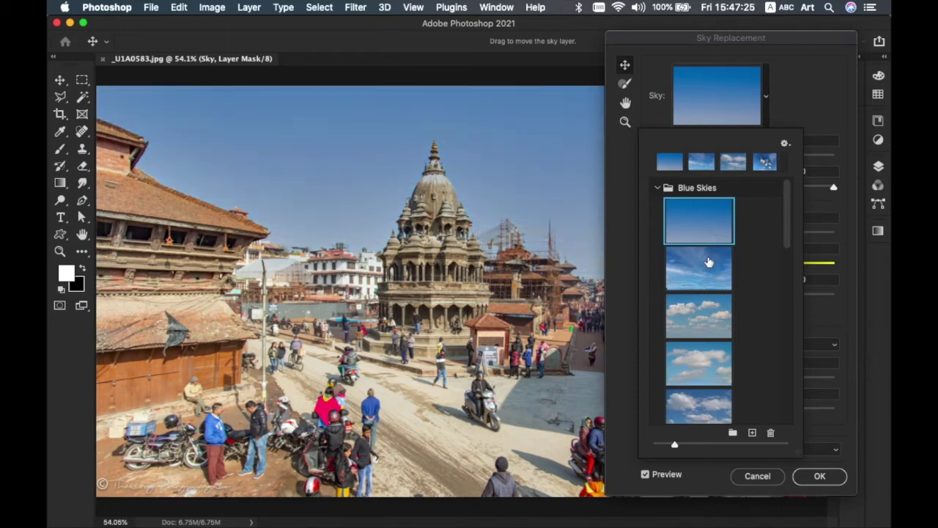
pyautogui.click(711, 319)
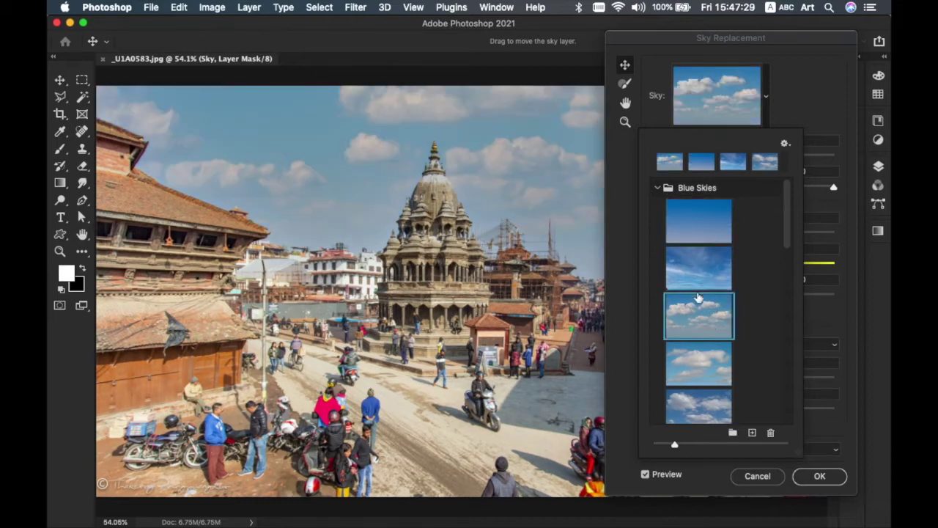
pyautogui.click(710, 368)
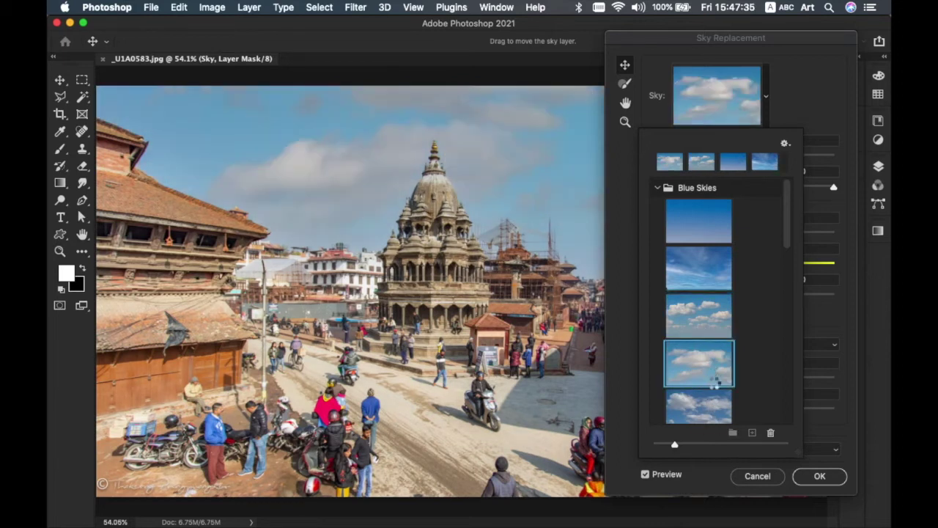
pyautogui.click(709, 396)
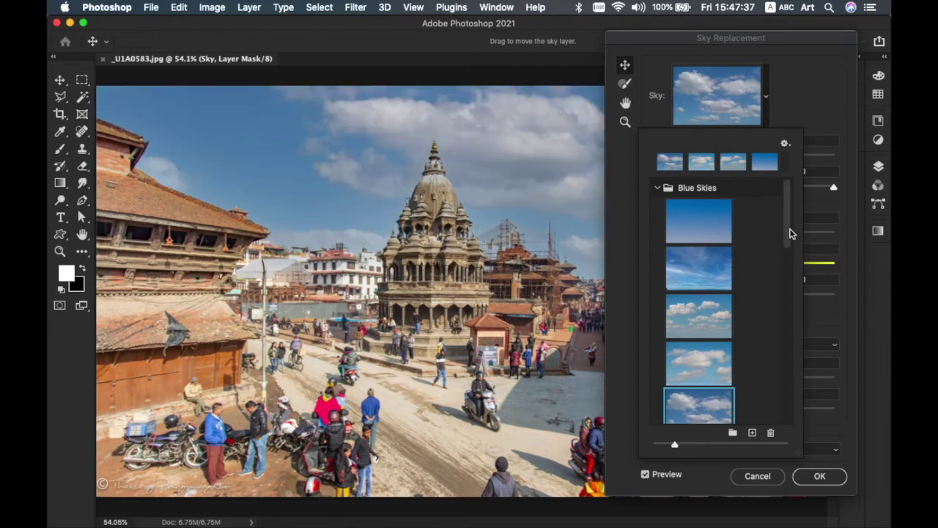
# Try the puffy, finely dappled and darker streaky cloud skies, ending on the red sunset preset
pyautogui.moveTo(788, 232); pyautogui.dragTo(785, 296)
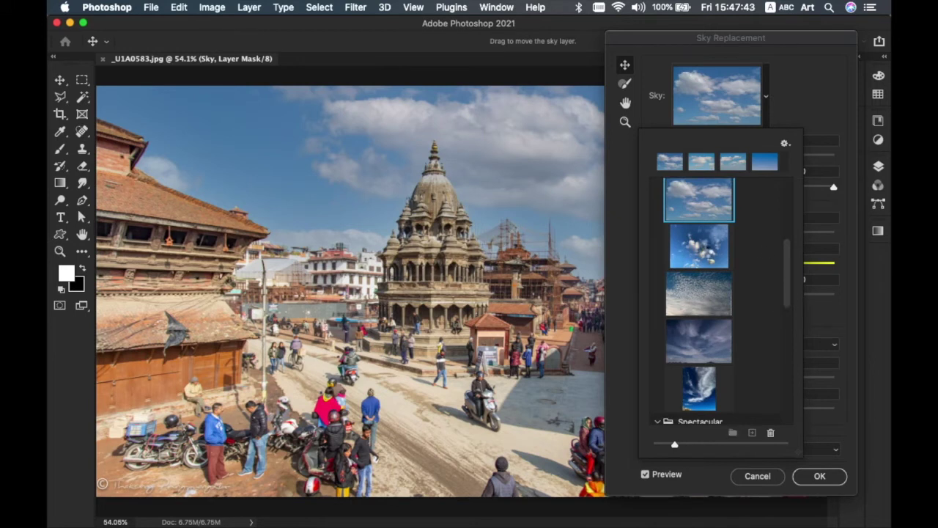
pyautogui.click(705, 253)
pyautogui.click(707, 301)
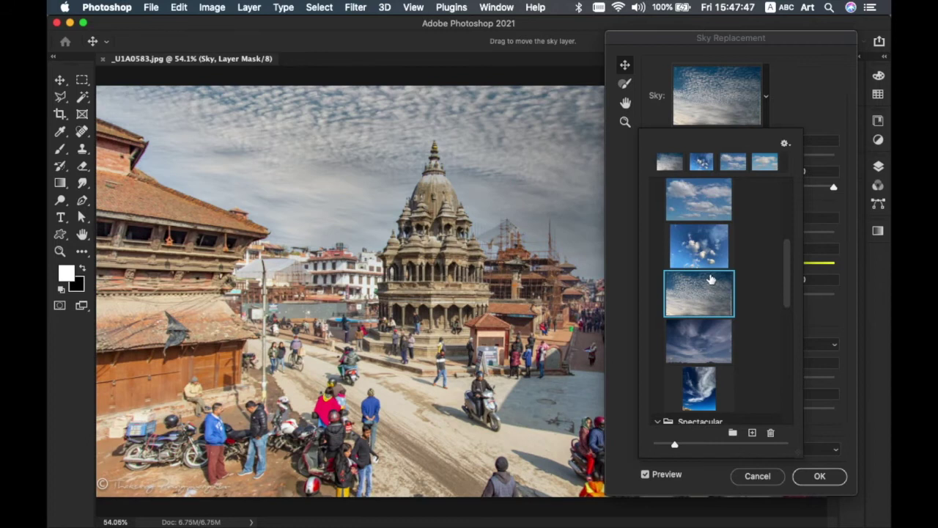
pyautogui.moveTo(787, 301); pyautogui.dragTo(787, 323)
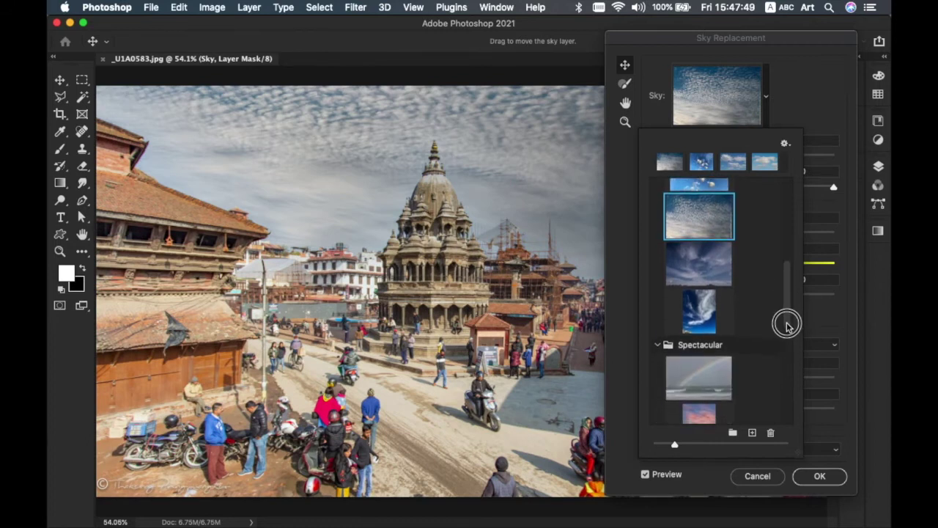
pyautogui.click(704, 263)
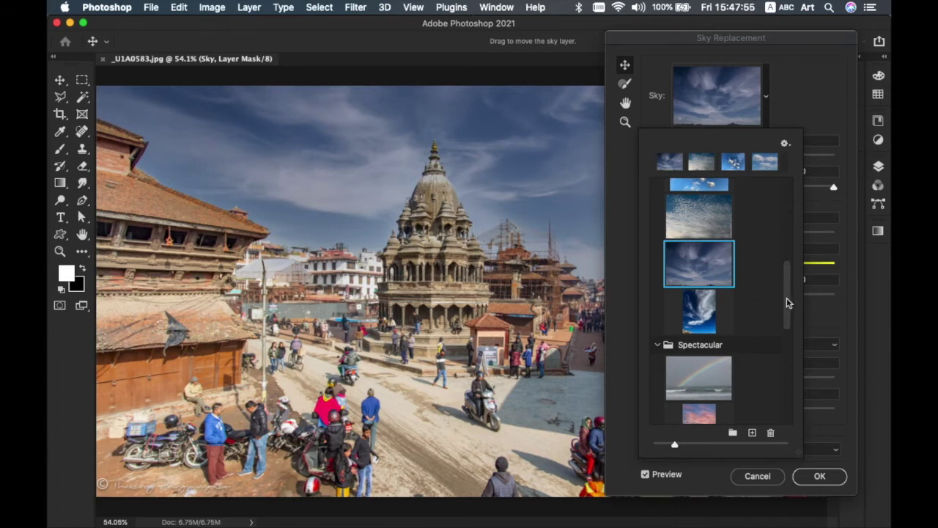
pyautogui.moveTo(786, 297); pyautogui.dragTo(787, 337)
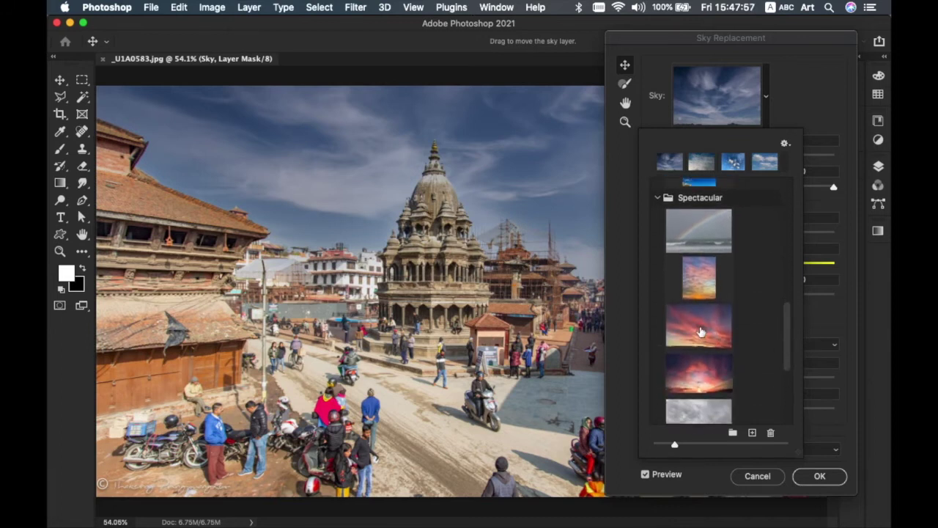
pyautogui.click(710, 330)
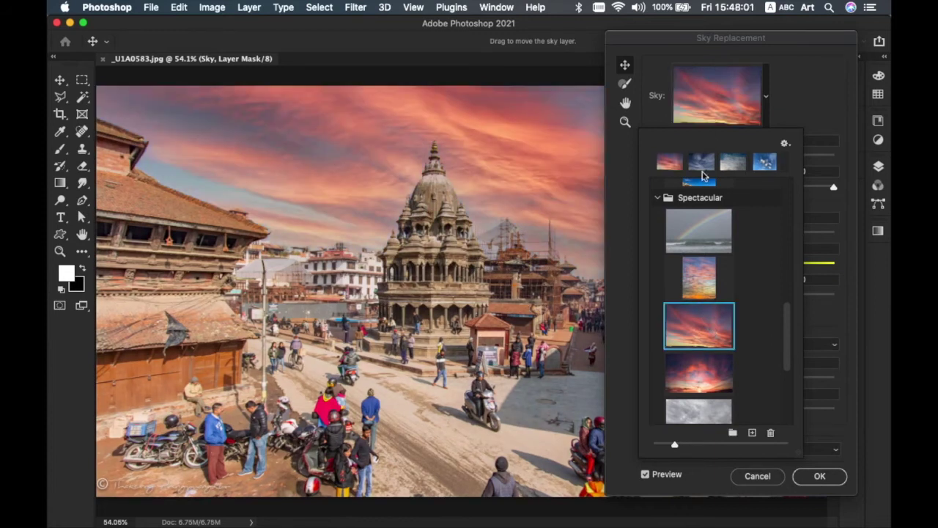
# Shift the sunset sky slightly upward over the temple and move the dialog aside
pyautogui.moveTo(686, 41); pyautogui.dragTo(772, 50)
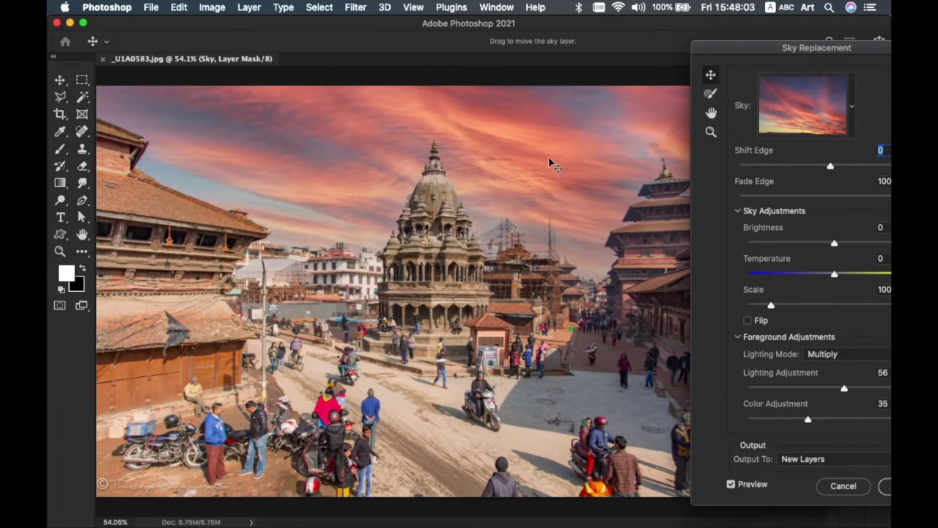
pyautogui.moveTo(553, 165)
pyautogui.mouseDown()
pyautogui.moveTo(527, 129)
pyautogui.moveTo(578, 86)
pyautogui.moveTo(557, 107)
pyautogui.moveTo(549, 159)
pyautogui.moveTo(550, 149)
pyautogui.mouseUp()
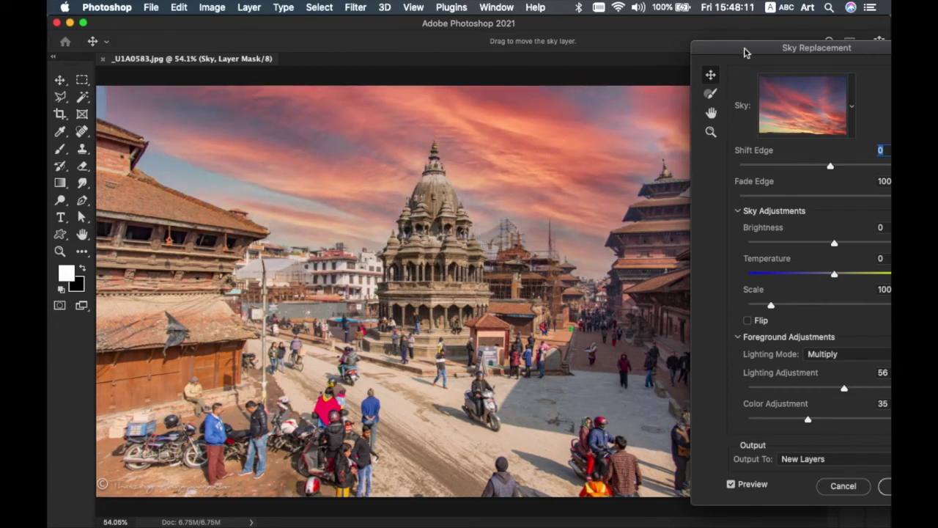
pyautogui.moveTo(747, 51)
pyautogui.mouseDown()
pyautogui.moveTo(633, 49)
pyautogui.moveTo(629, 57)
pyautogui.mouseUp()
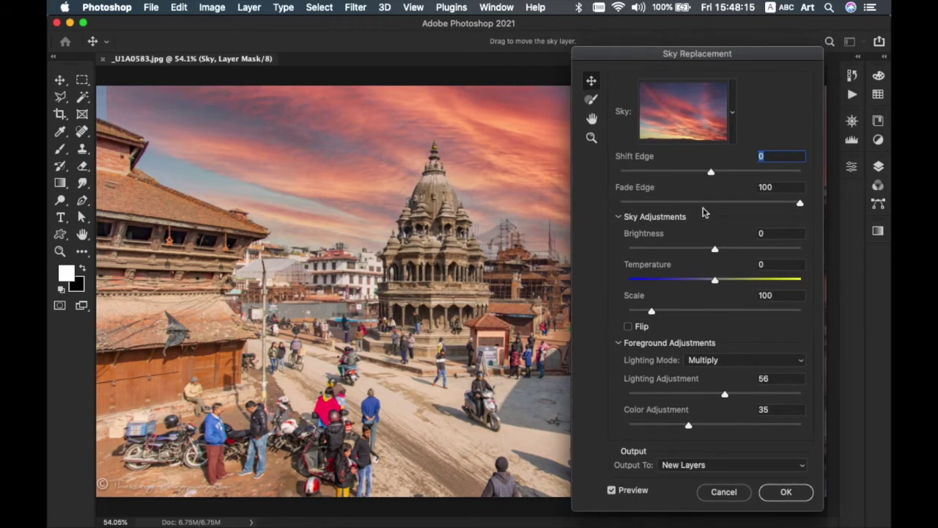
# Switch to the deeper purplish sunset preset with orange glow, moving the dialog off the buildings
pyautogui.click(732, 112)
pyautogui.moveTo(749, 247); pyautogui.dragTo(752, 388)
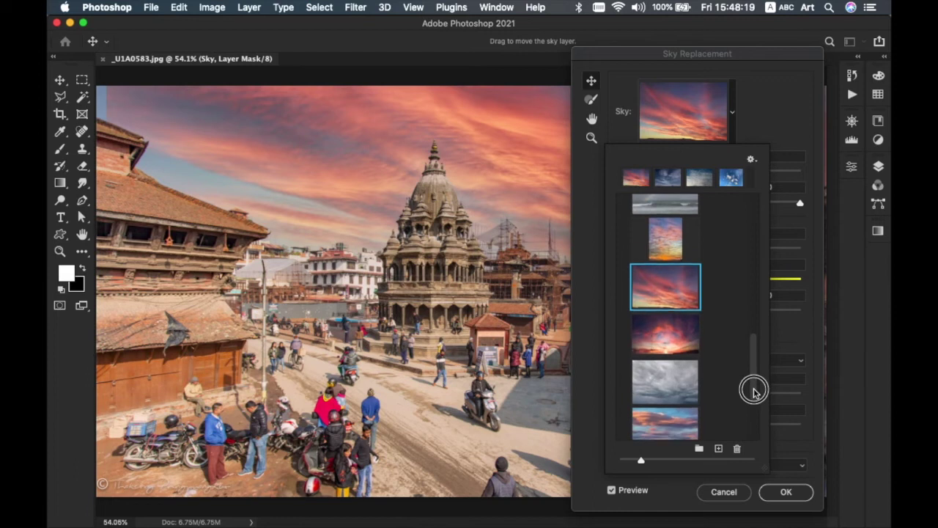
pyautogui.click(696, 336)
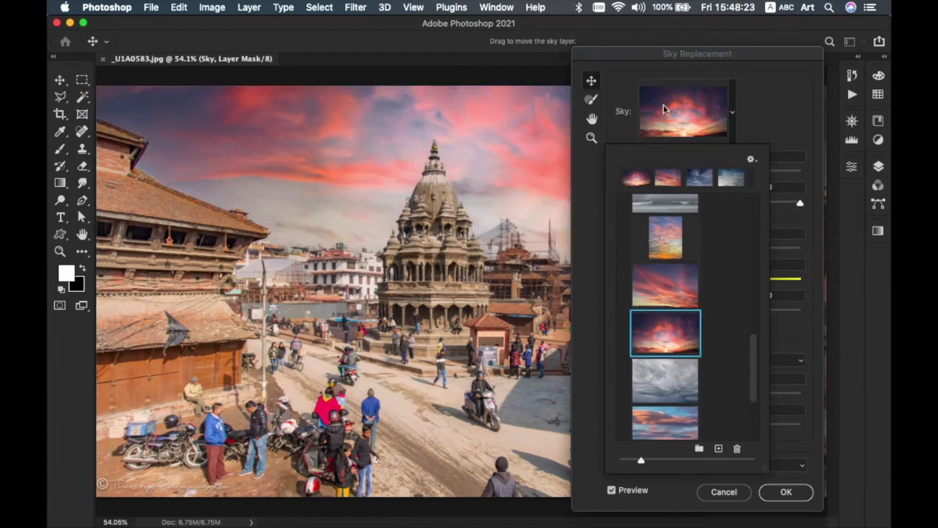
pyautogui.moveTo(682, 54); pyautogui.dragTo(279, 59)
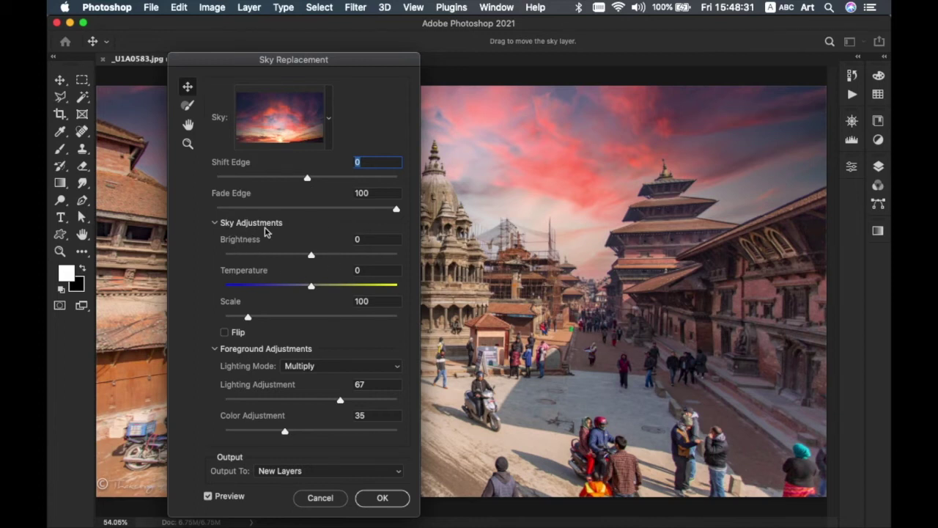
# Test sky Brightness and Temperature (up to 50), returning both to 0
pyautogui.moveTo(312, 257)
pyautogui.mouseDown()
pyautogui.moveTo(324, 257)
pyautogui.moveTo(296, 254)
pyautogui.mouseUp()
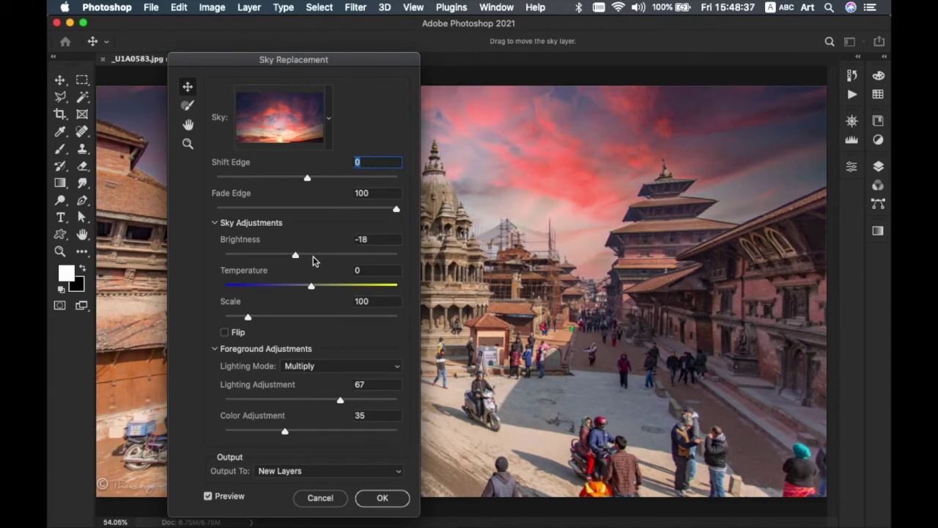
pyautogui.moveTo(296, 256); pyautogui.dragTo(311, 256)
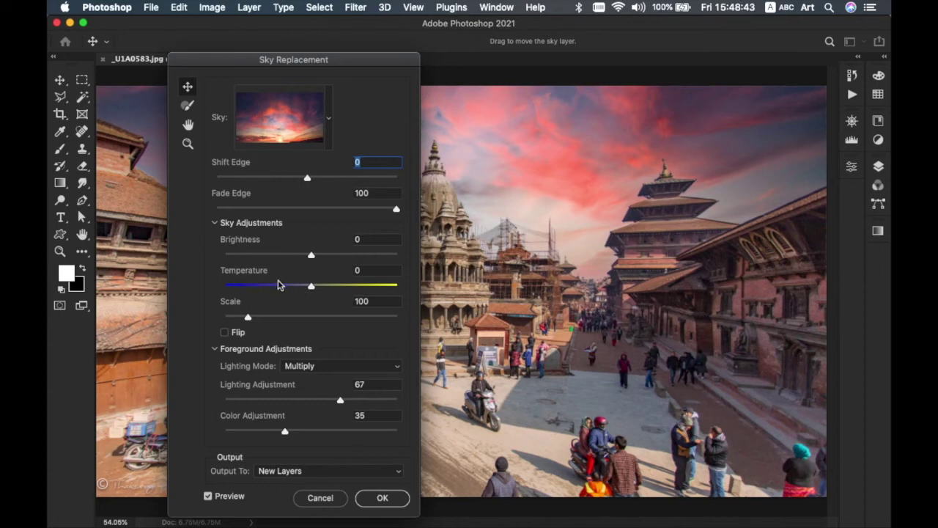
pyautogui.moveTo(311, 287); pyautogui.dragTo(327, 287)
pyautogui.moveTo(327, 286); pyautogui.dragTo(355, 286)
pyautogui.moveTo(354, 286); pyautogui.dragTo(312, 287)
# Compare Screen with Multiply foreground lighting, keeping Multiply, and move the dialog aside
pyautogui.click(395, 367)
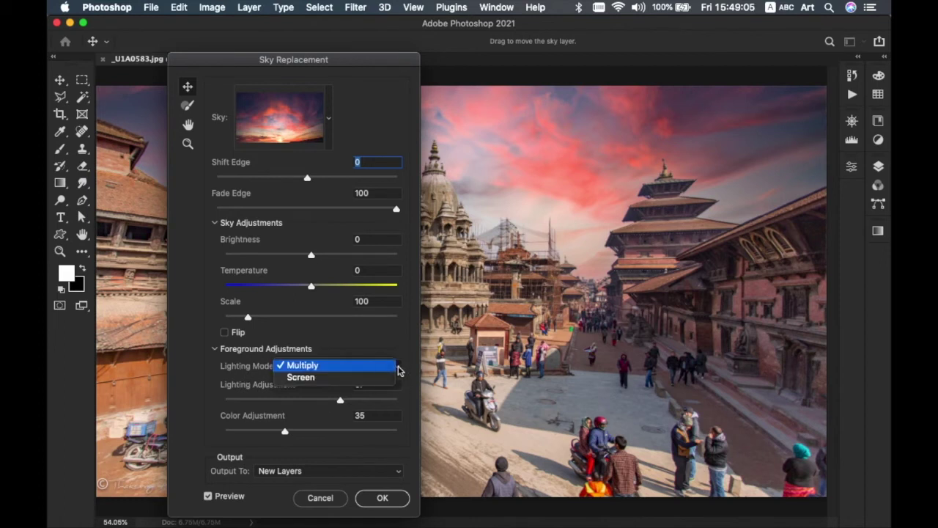
pyautogui.click(390, 378)
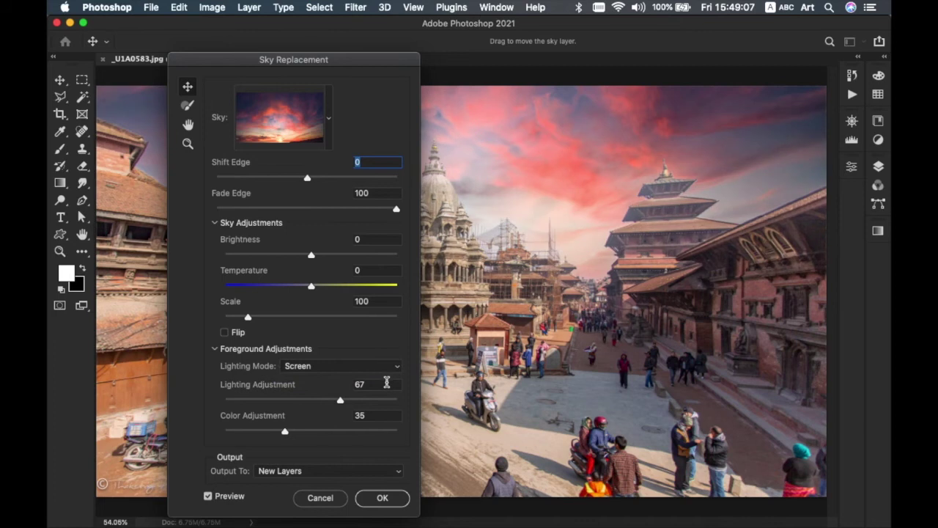
pyautogui.click(390, 371)
pyautogui.click(381, 351)
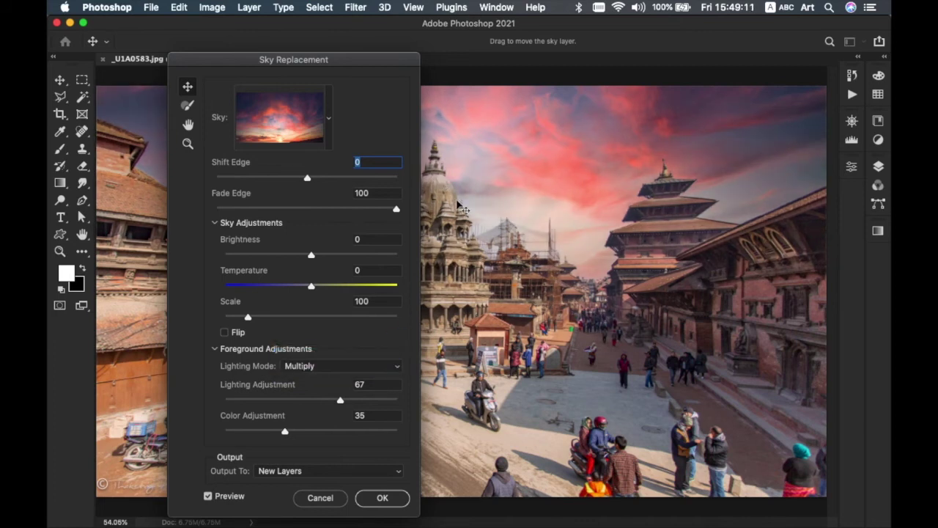
pyautogui.moveTo(372, 58); pyautogui.dragTo(782, 20)
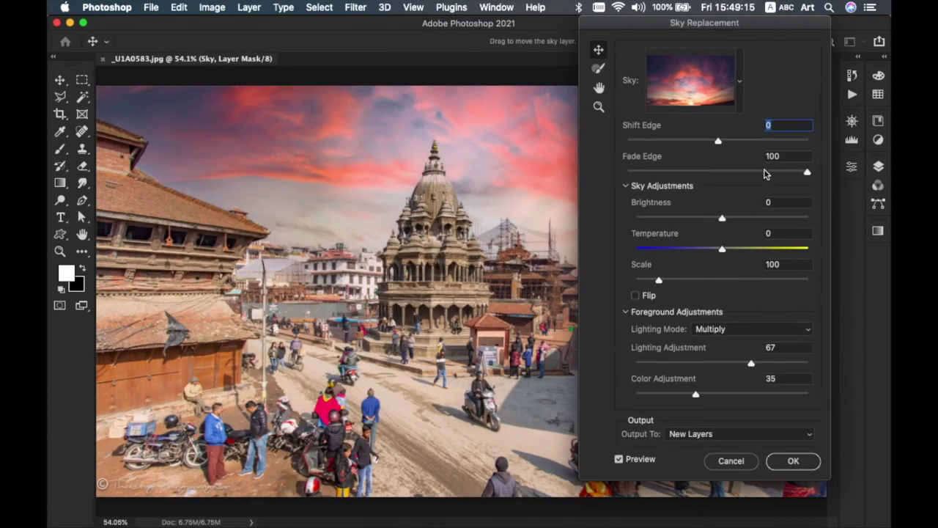
# Toggle Sky Brush and Move tools, then try the pink sunset-cloud, puffy blue and dark stormy presets
pyautogui.click(599, 70)
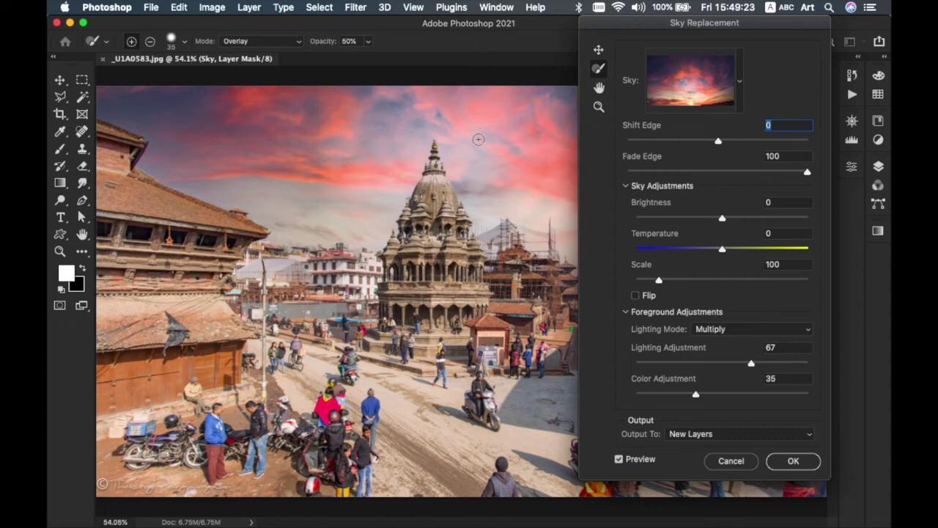
pyautogui.click(597, 49)
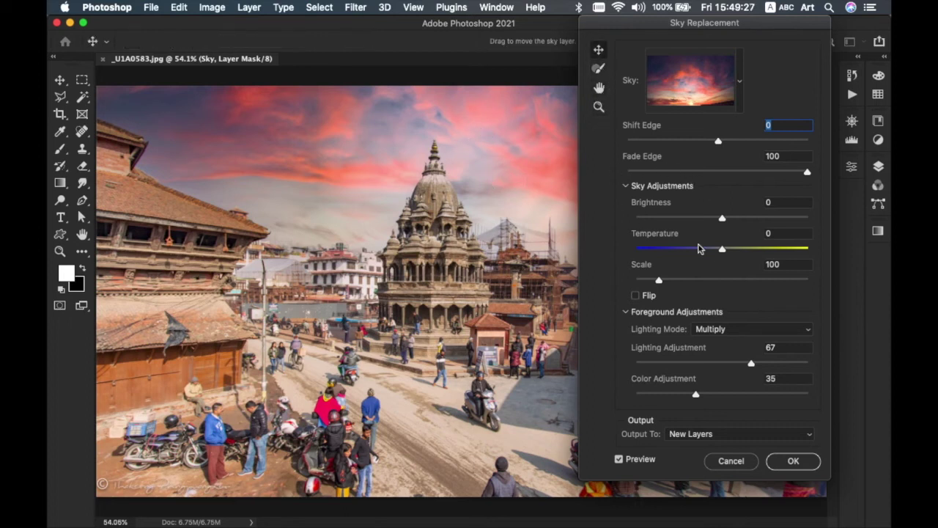
pyautogui.click(739, 80)
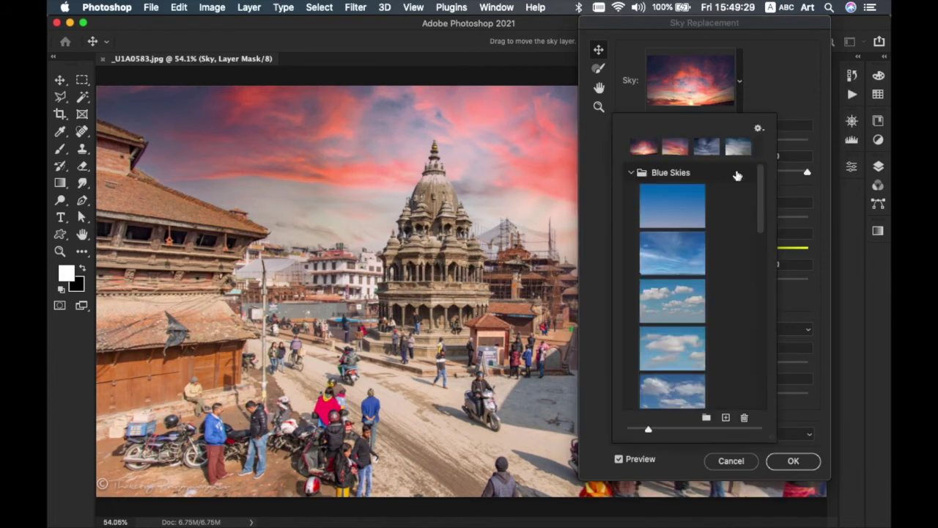
pyautogui.moveTo(760, 235); pyautogui.dragTo(764, 387)
pyautogui.click(693, 314)
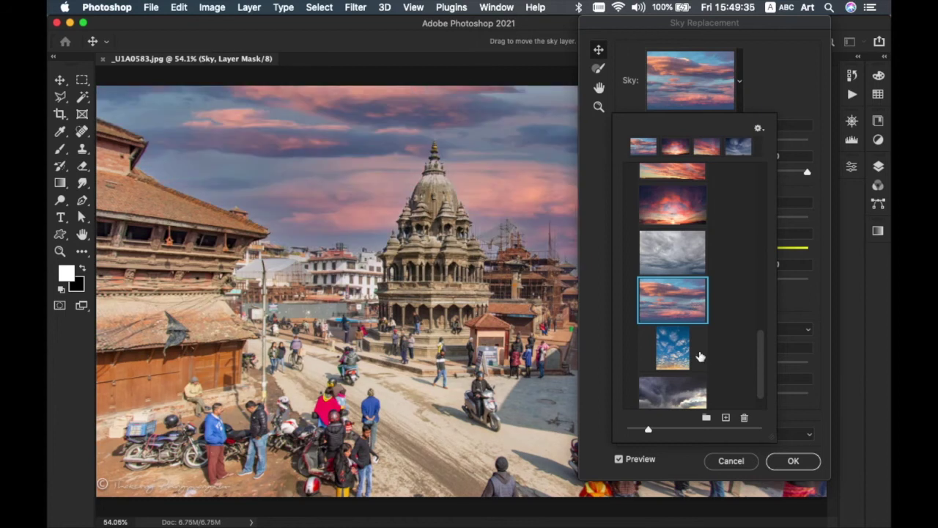
pyautogui.click(686, 341)
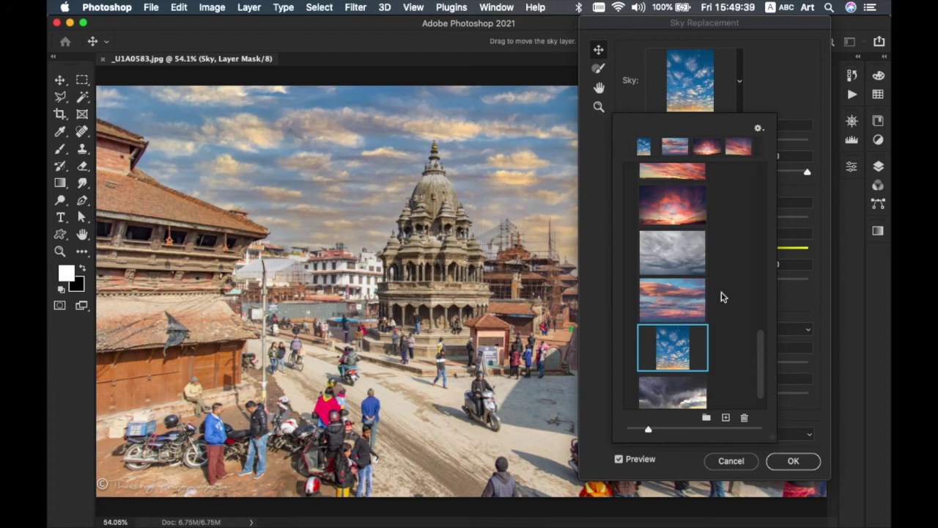
pyautogui.moveTo(759, 370); pyautogui.dragTo(760, 379)
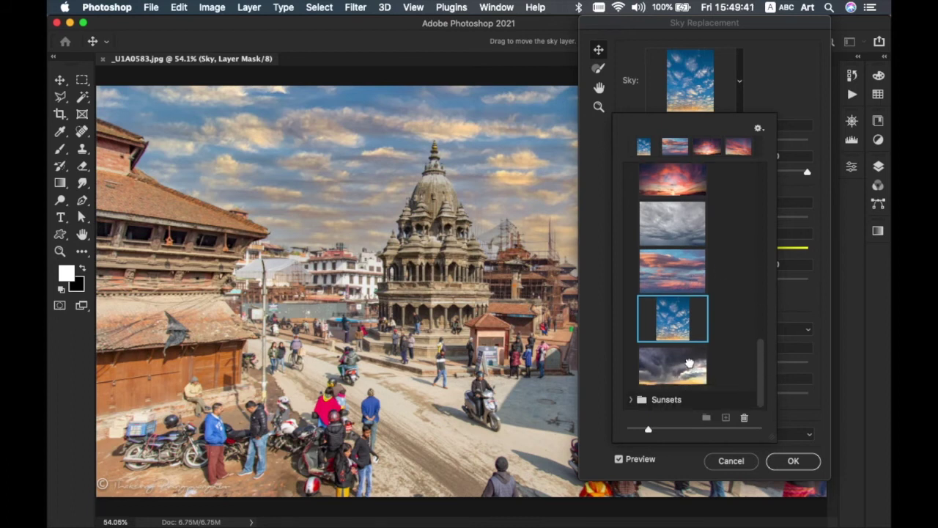
pyautogui.click(685, 362)
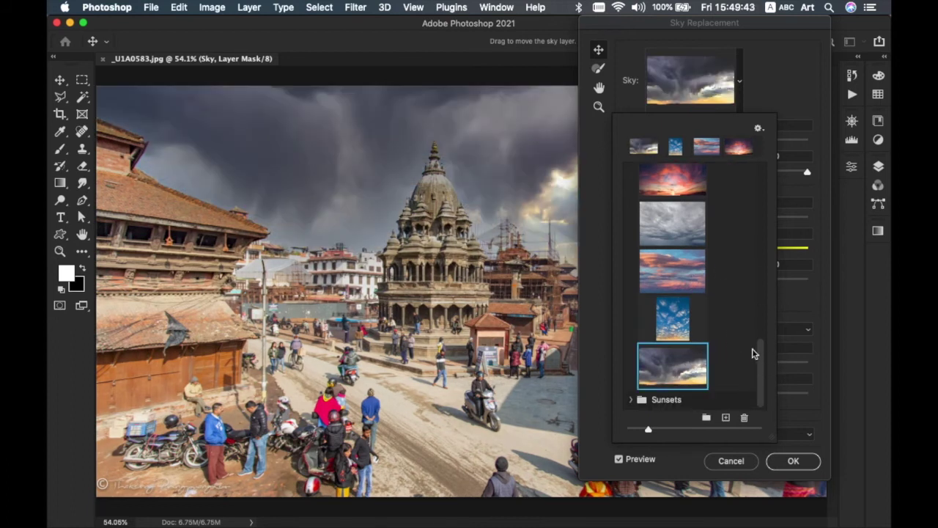
# Choose the orange sunset sky from the Sunsets folder and reposition the dialog beside the photo
pyautogui.click(632, 400)
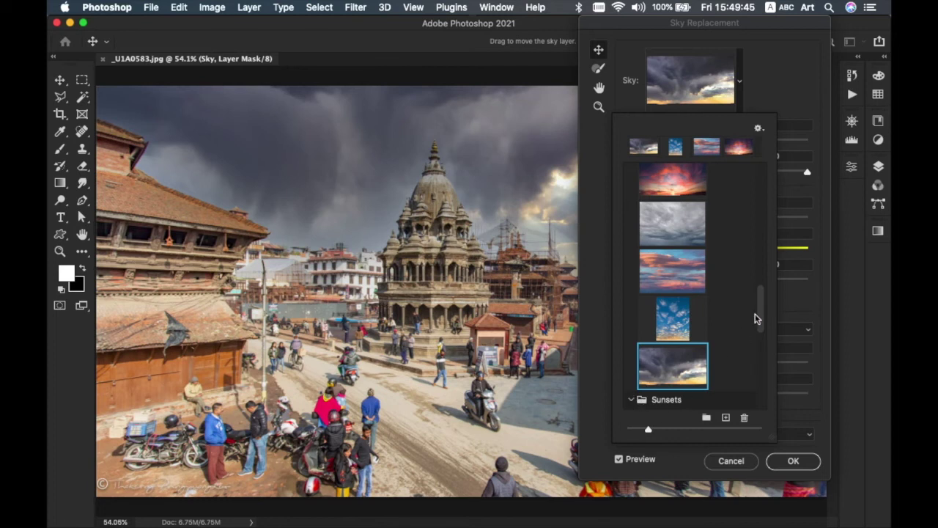
pyautogui.moveTo(757, 318); pyautogui.dragTo(757, 370)
pyautogui.click(677, 262)
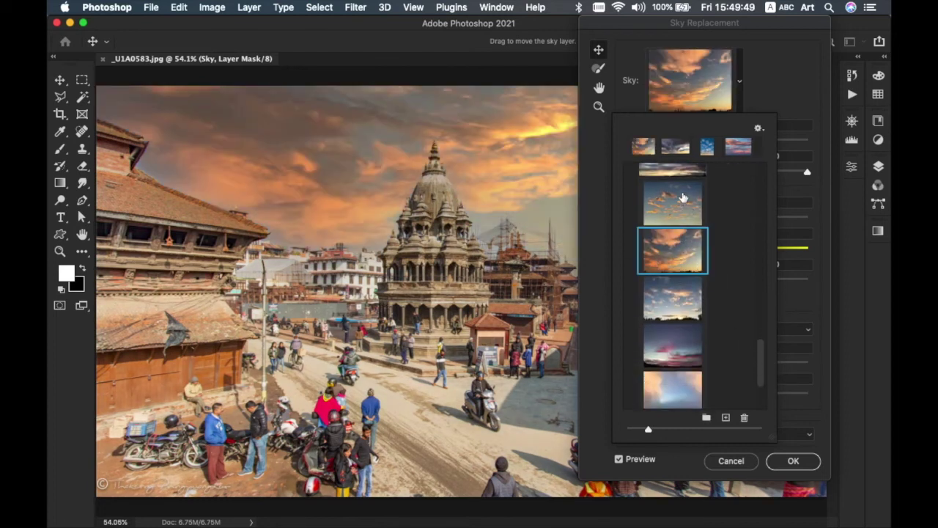
pyautogui.click(675, 22)
pyautogui.moveTo(675, 23)
pyautogui.mouseDown()
pyautogui.moveTo(544, 337)
pyautogui.moveTo(647, 68)
pyautogui.moveTo(679, 52)
pyautogui.mouseUp()
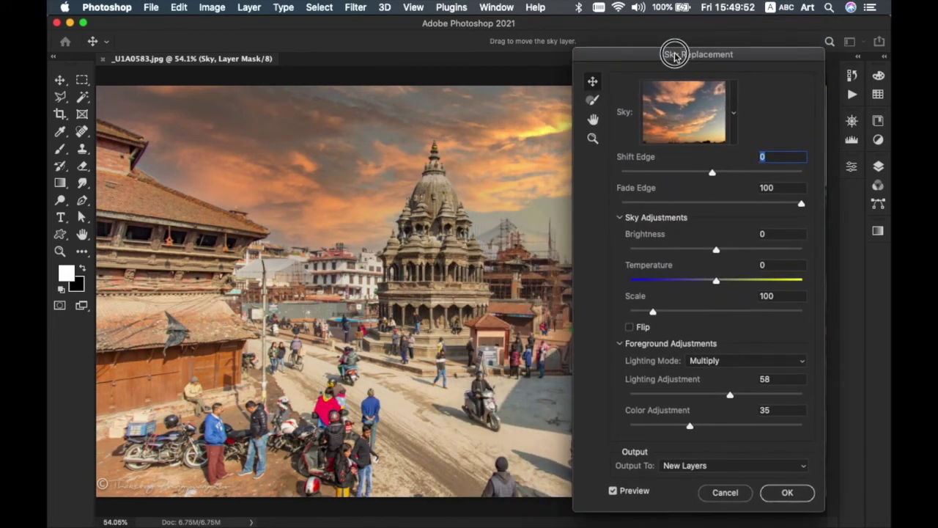
# Try the hazy cloudy sky and then the purple dusk sky preset
pyautogui.click(737, 112)
pyautogui.moveTo(755, 230)
pyautogui.mouseDown()
pyautogui.moveTo(743, 357)
pyautogui.moveTo(759, 421)
pyautogui.mouseUp()
pyautogui.click(689, 364)
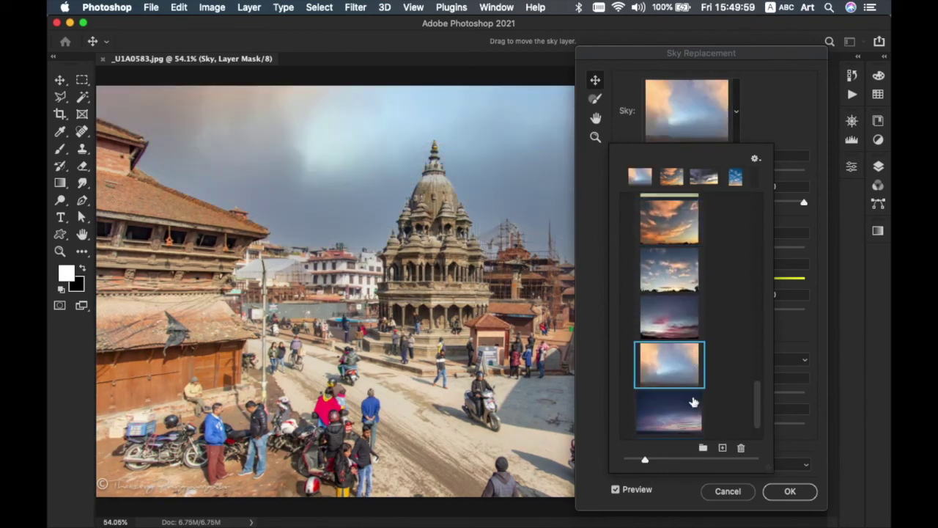
pyautogui.press('Down')
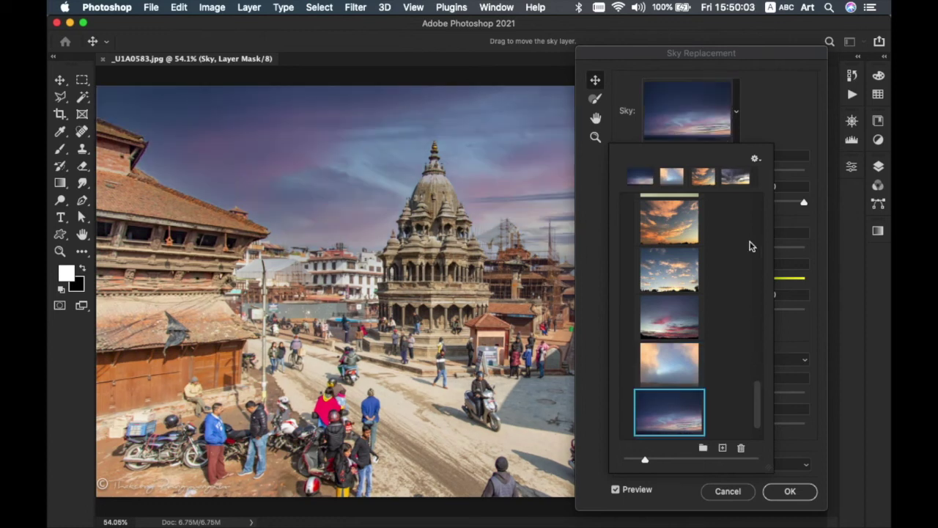
pyautogui.moveTo(718, 53)
pyautogui.mouseDown()
pyautogui.moveTo(718, 368)
pyautogui.moveTo(715, 50)
pyautogui.mouseUp()
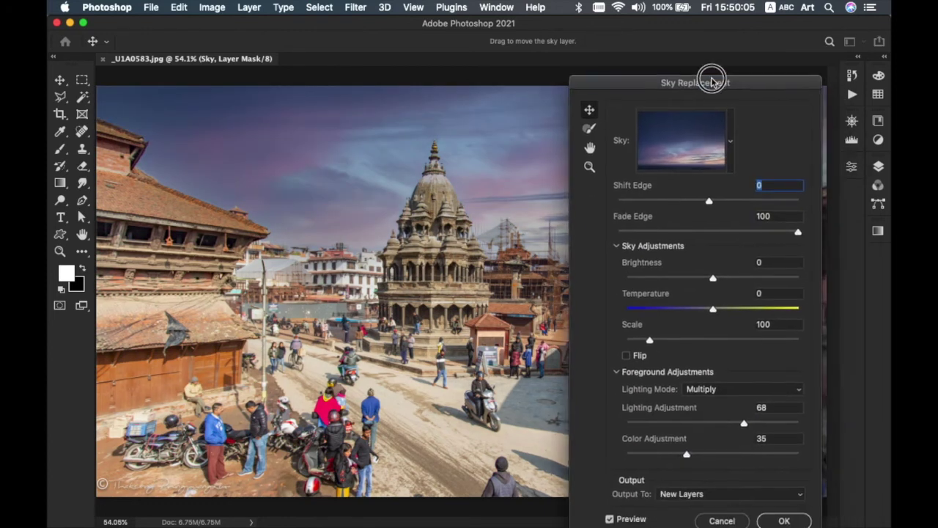
# Choose the second Blue Skies preset with thin wispy clouds
pyautogui.click(734, 111)
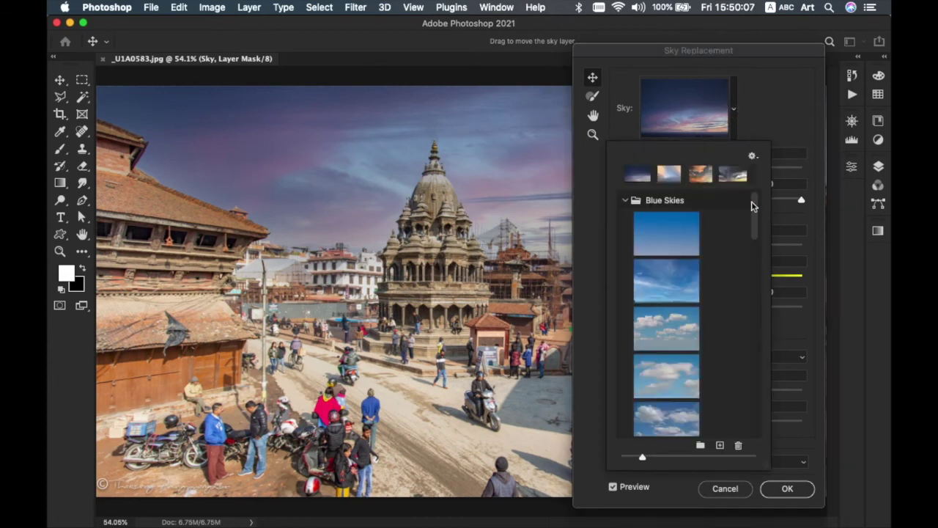
pyautogui.moveTo(758, 221)
pyautogui.mouseDown()
pyautogui.moveTo(762, 431)
pyautogui.moveTo(767, 207)
pyautogui.mouseUp()
pyautogui.click(662, 283)
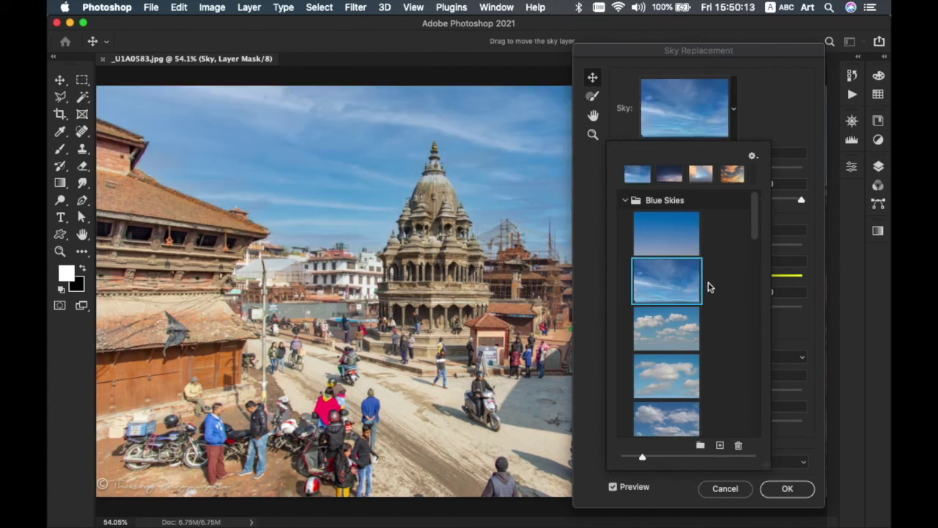
pyautogui.moveTo(723, 50); pyautogui.dragTo(739, 43)
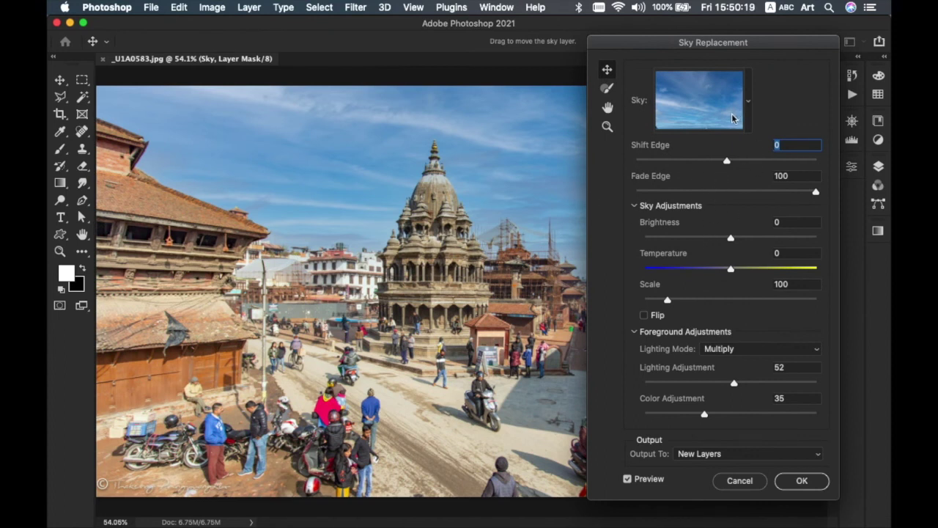
# Apply the wispy blue sky with OK and check the new Sky Replacement Group in Layers
pyautogui.click(801, 482)
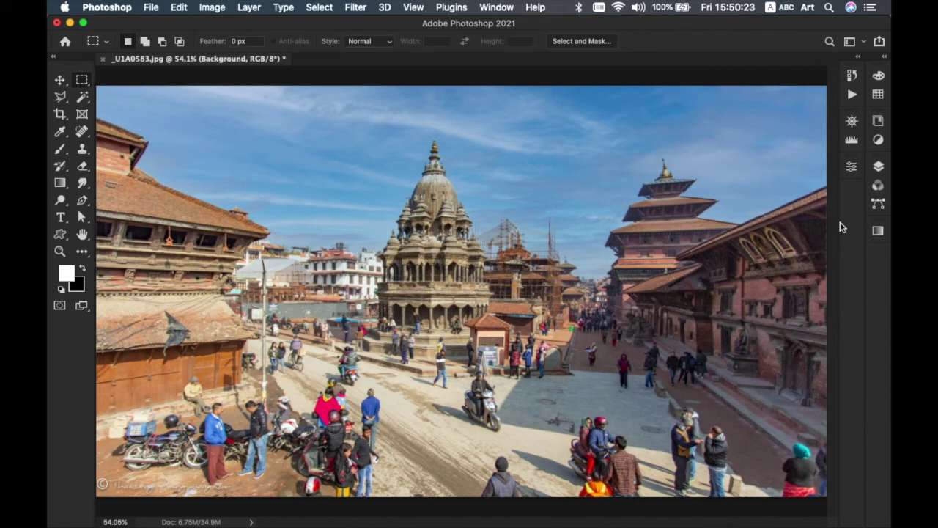
pyautogui.click(877, 166)
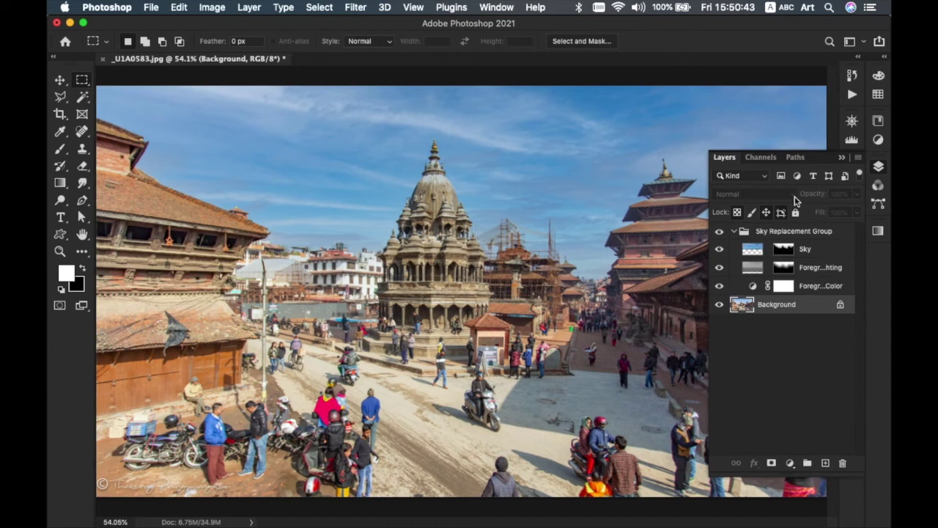
pyautogui.click(878, 167)
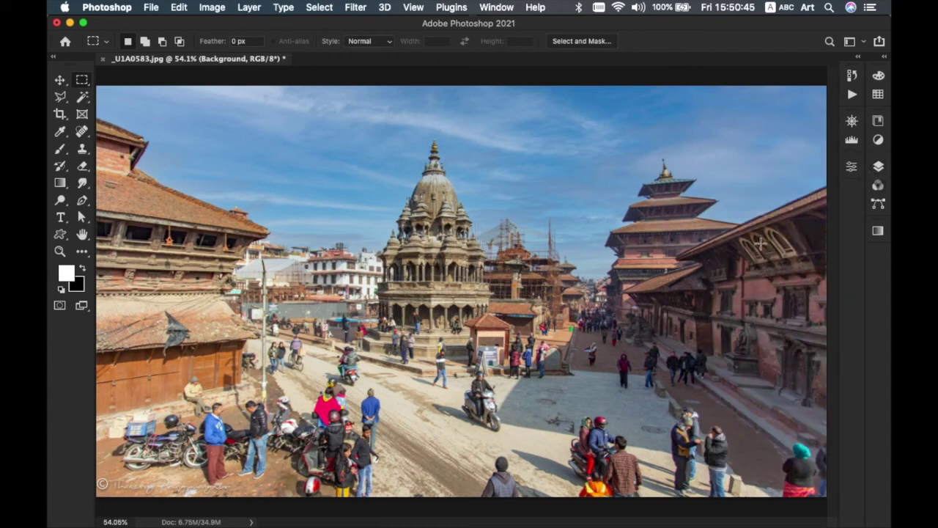